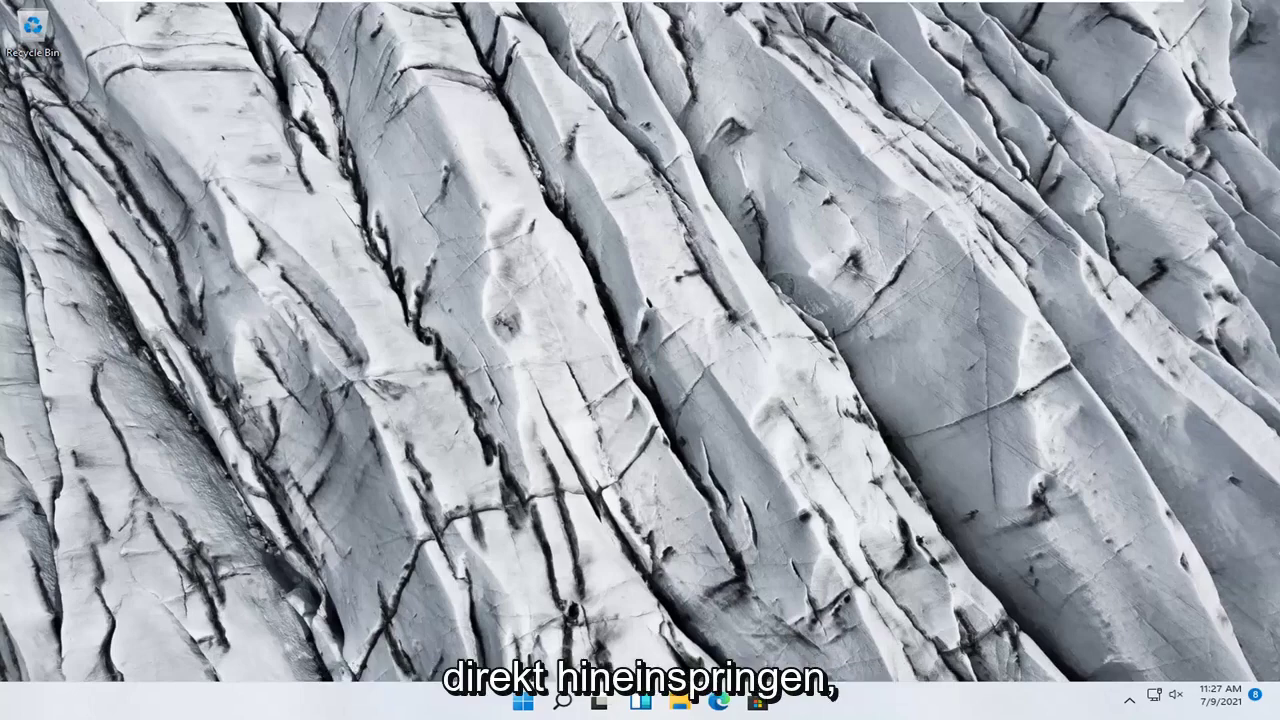
- Open Settings from the Start quick-access menu and go to System > Troubleshoot
right_click(518, 703)
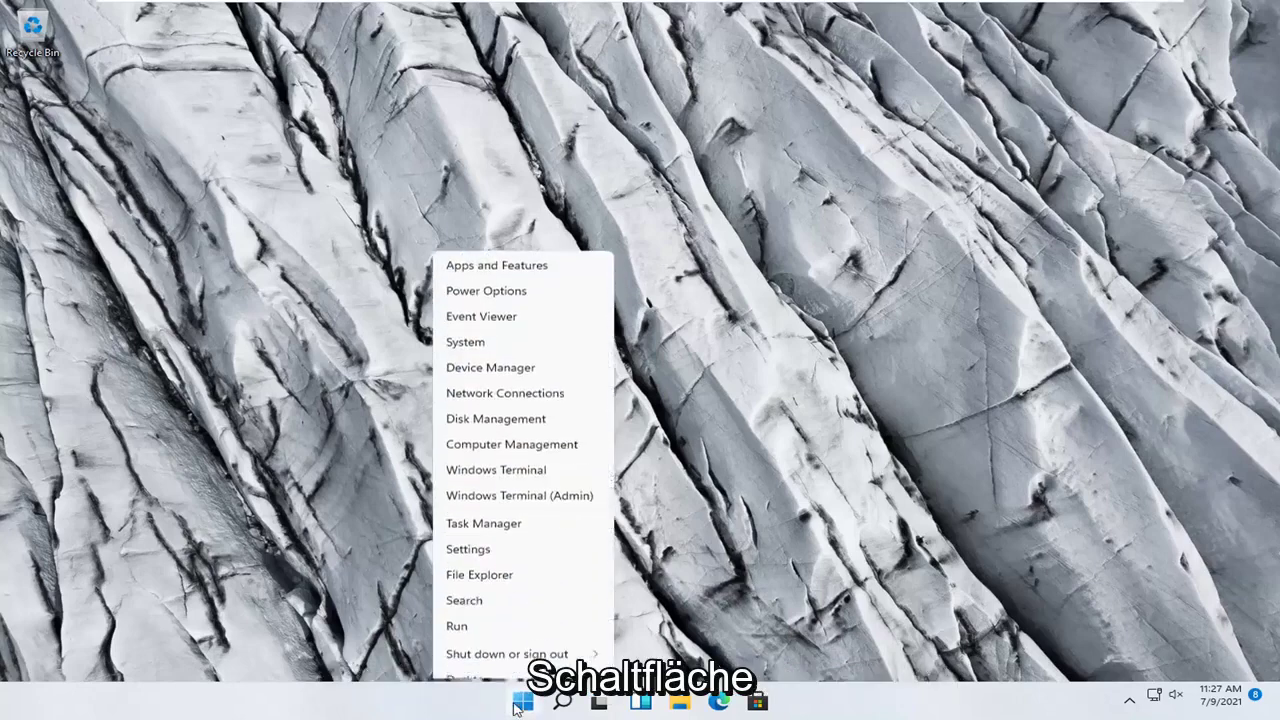
left_click(490, 538)
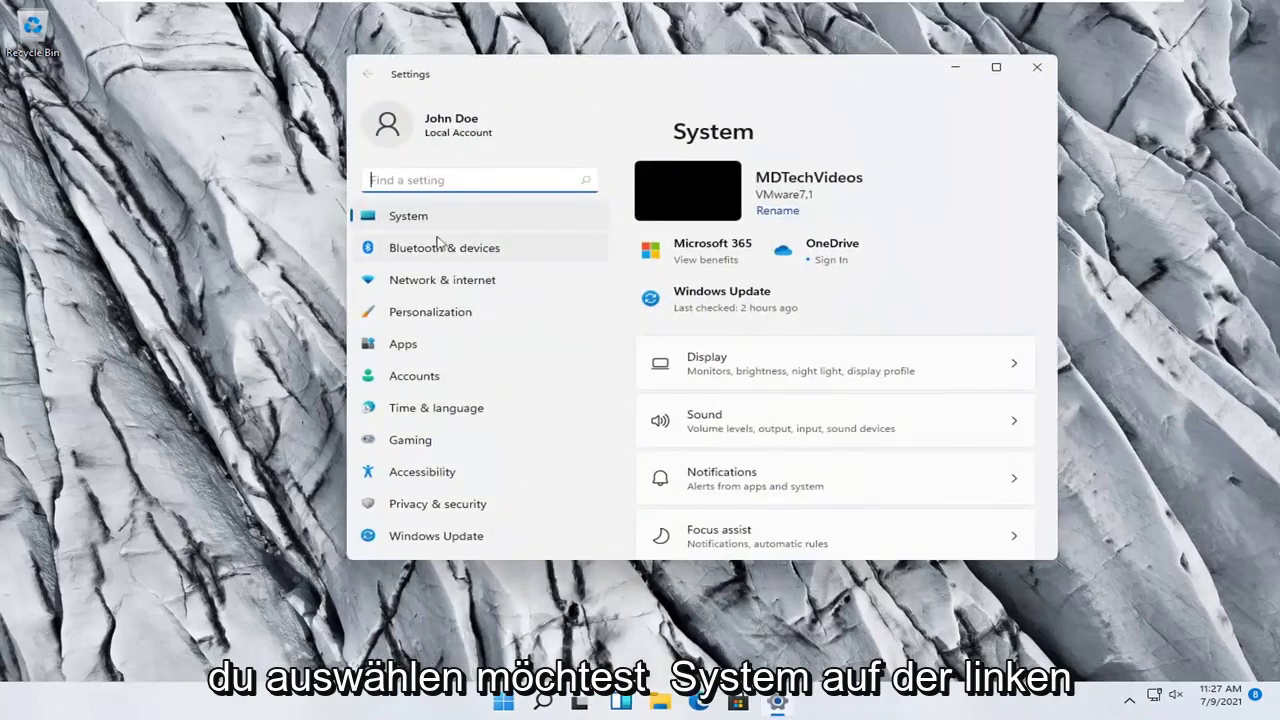
left_click(407, 218)
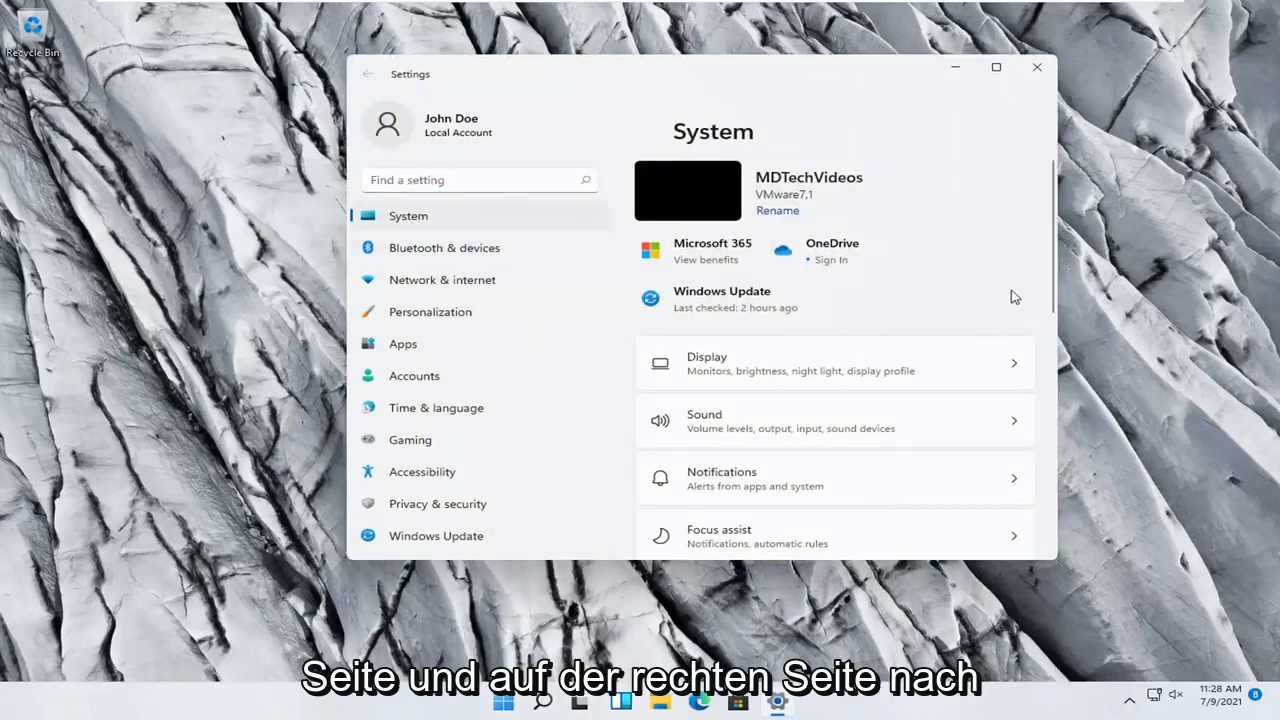
scroll(855, 363, "down", 3)
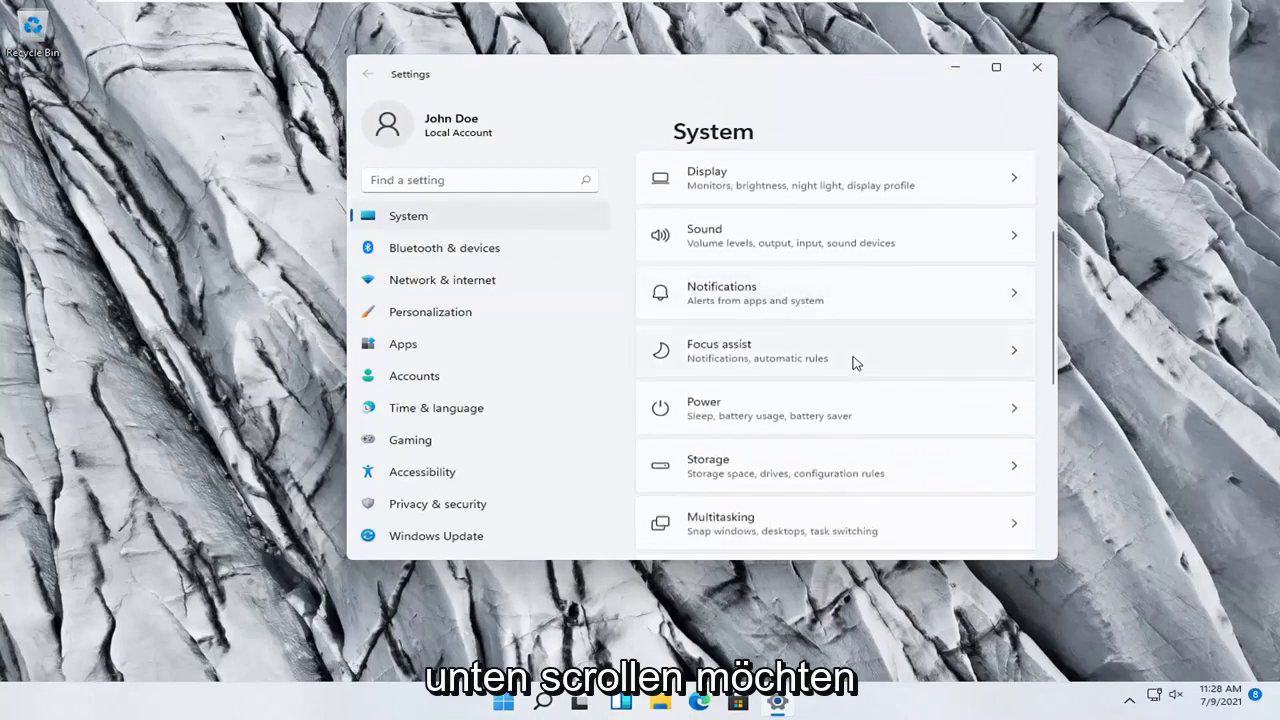
scroll(855, 363, "down", 3)
scroll(853, 368, "down", 2)
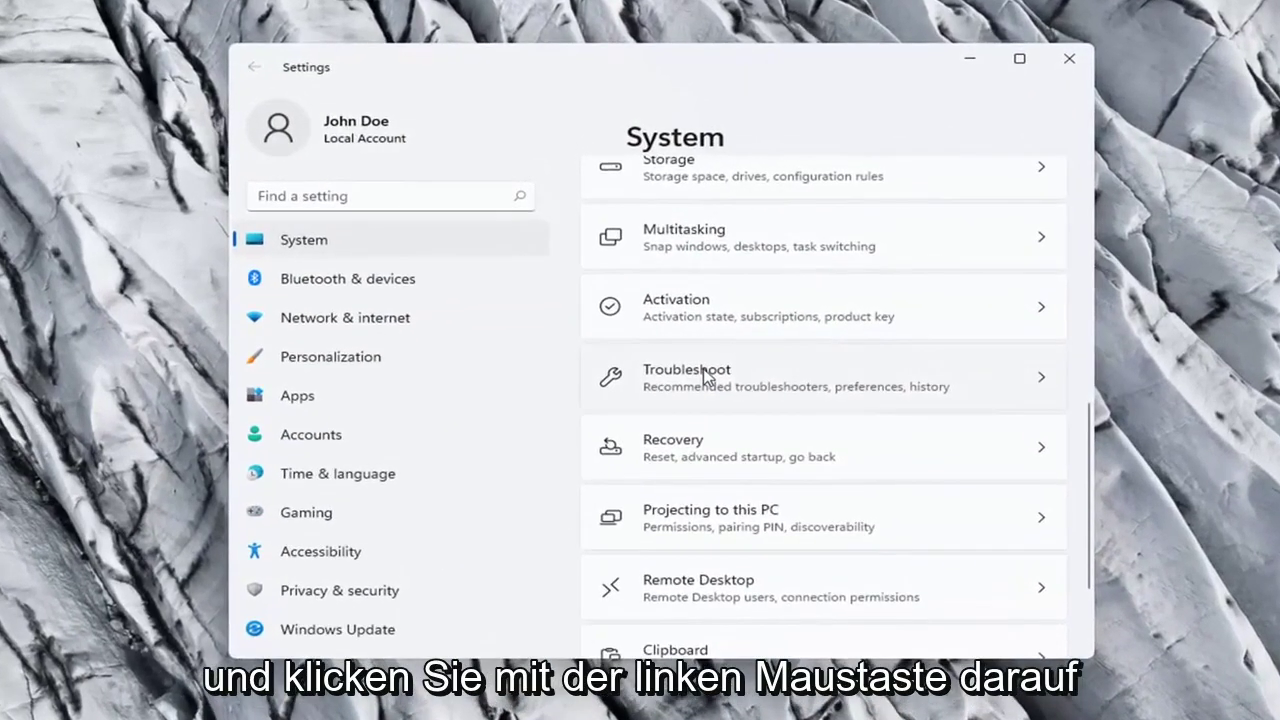
left_click(709, 369)
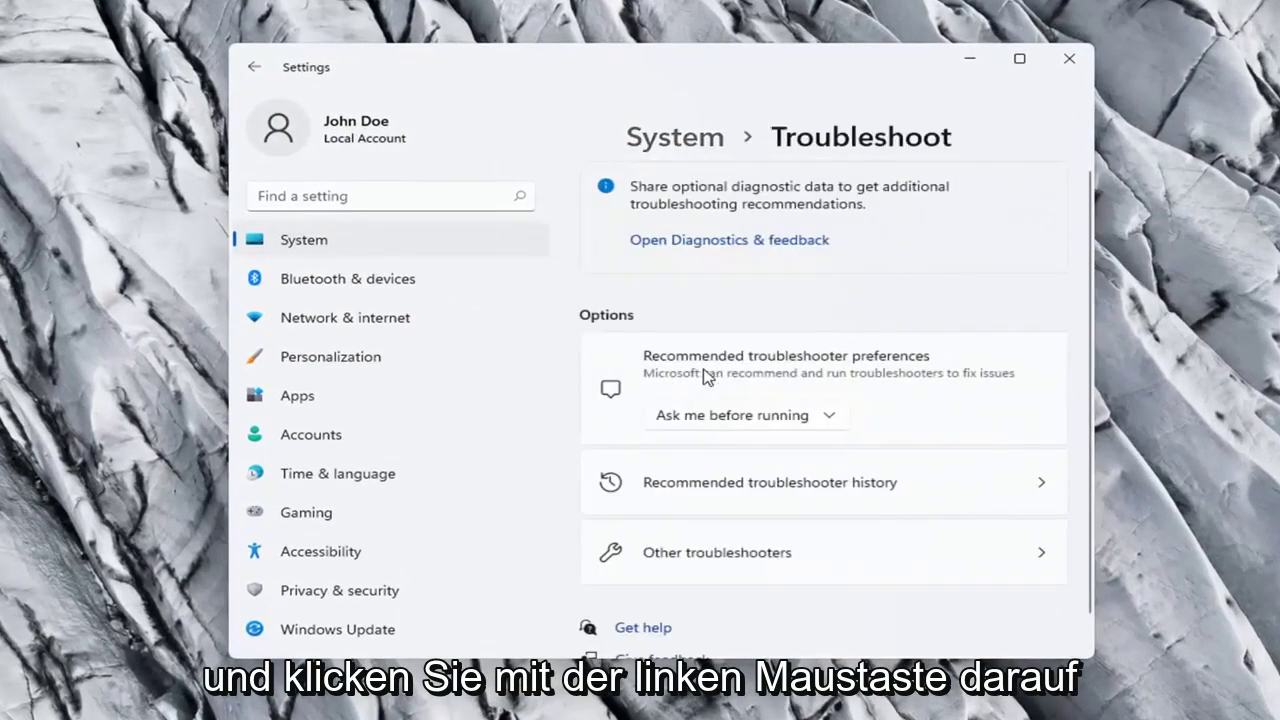
scroll(831, 344, "down", 1)
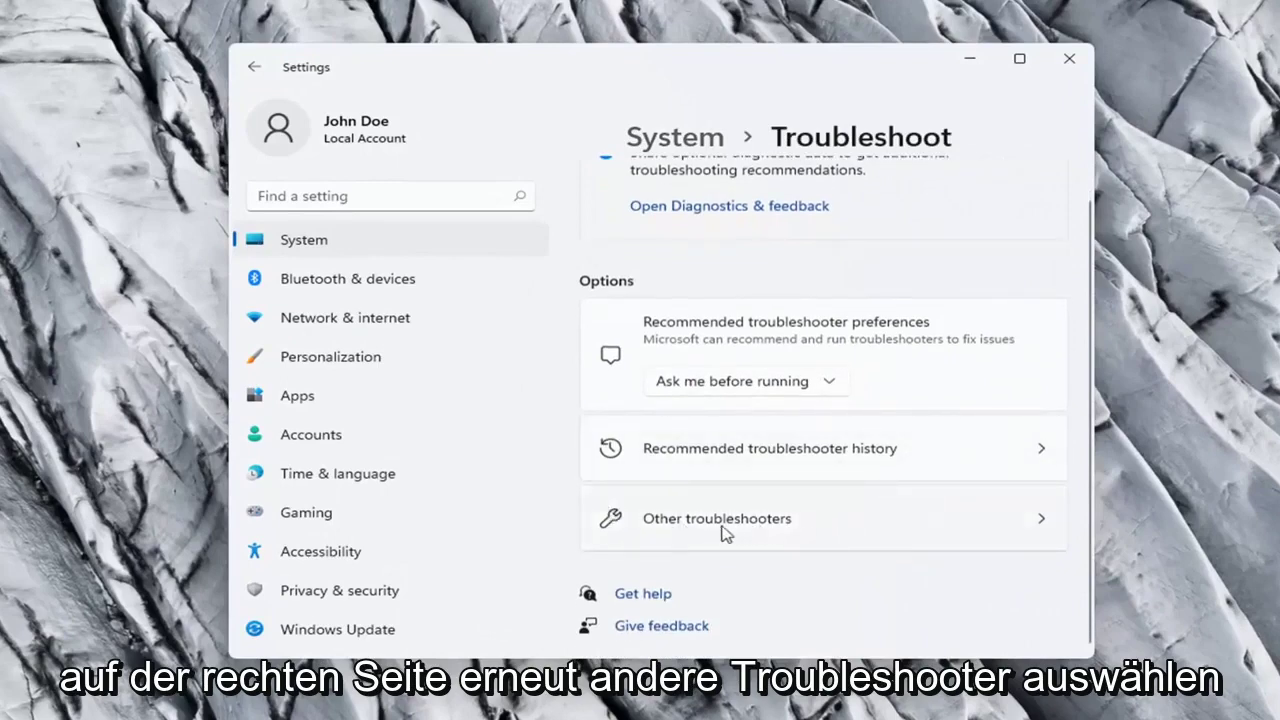
- Run the Network Adapter troubleshooter from the Other troubleshooters list
left_click(757, 528)
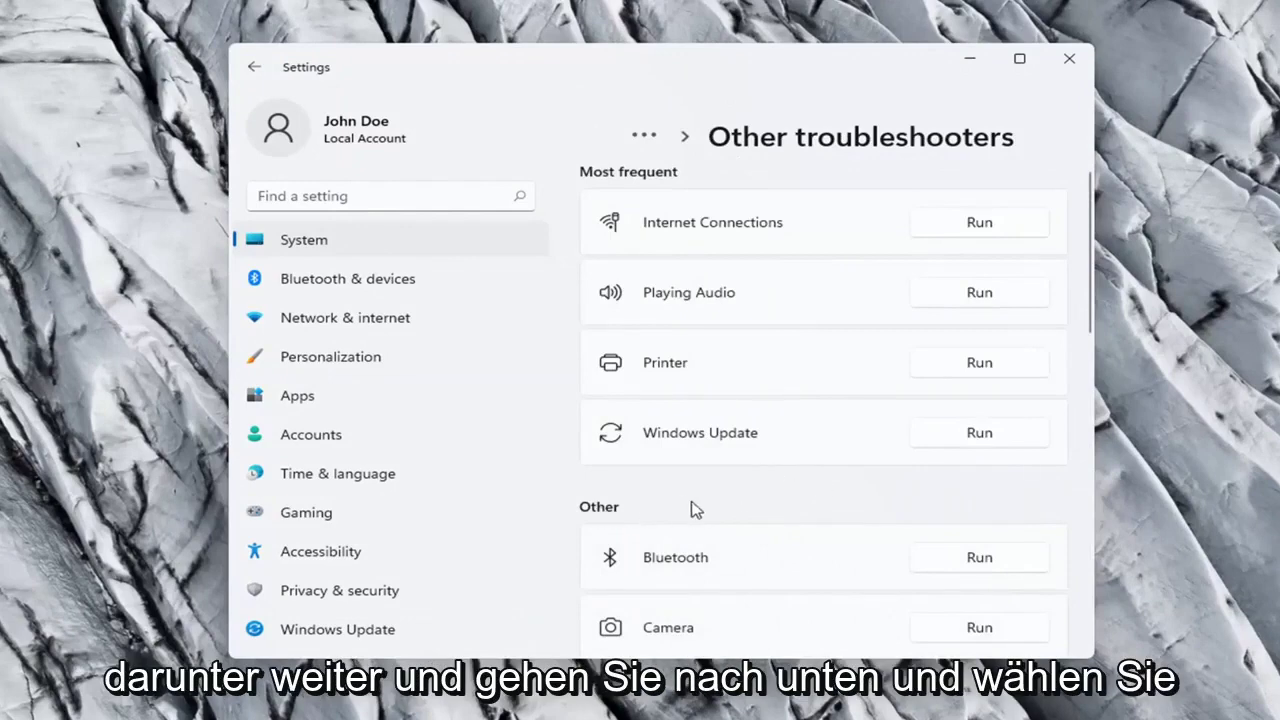
scroll(697, 510, "down", 2)
scroll(697, 510, "down", 2)
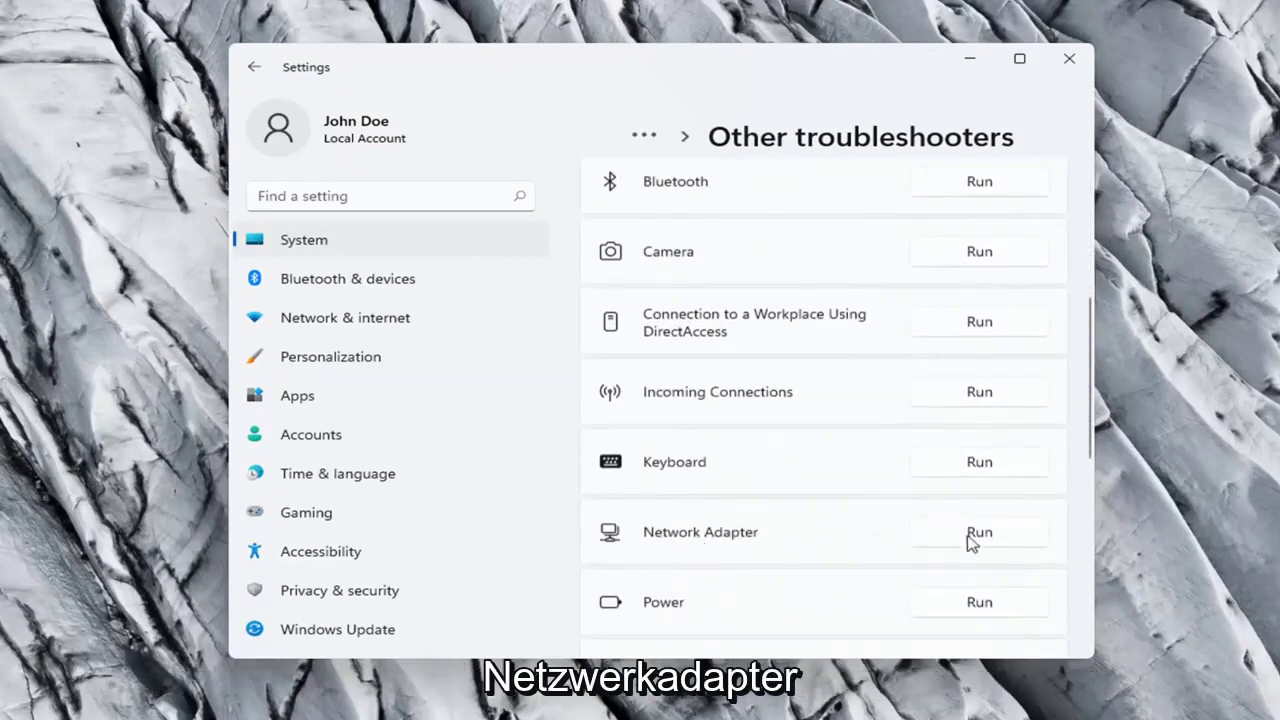
left_click(980, 534)
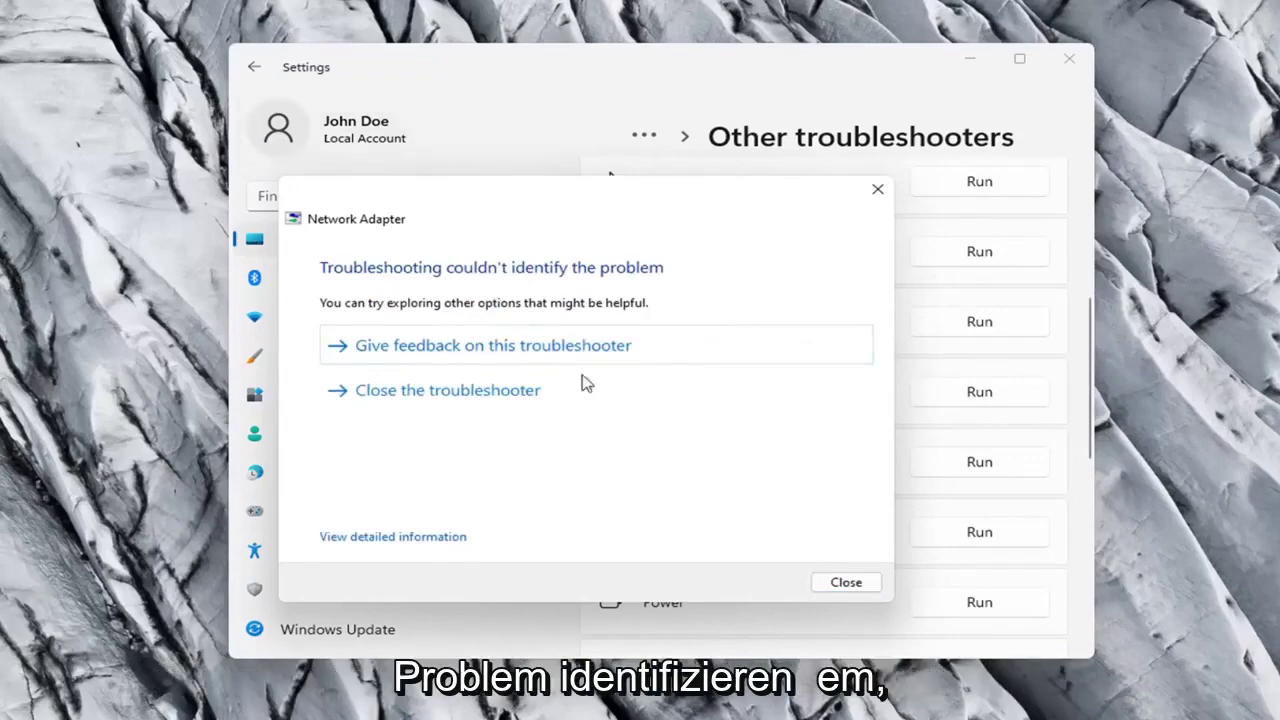
- Close the troubleshooter report and Settings, then launch Command Prompt as administrator by searching 'cmd'
left_click(845, 582)
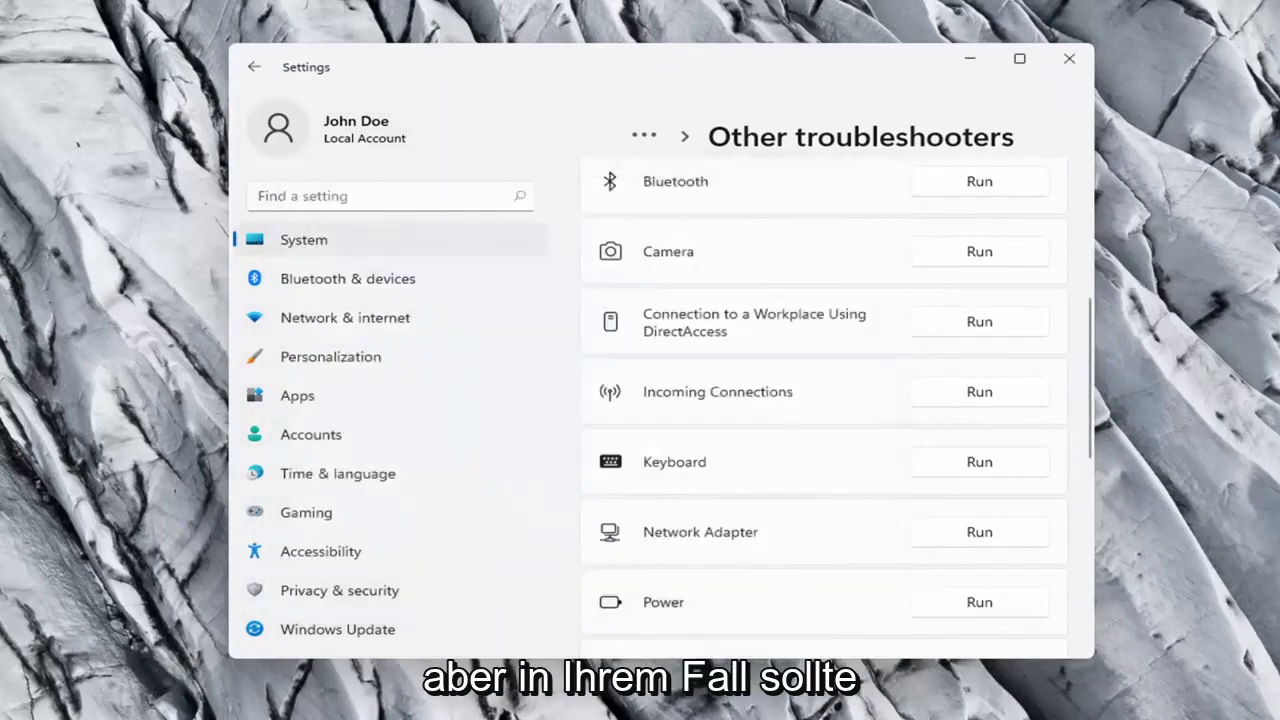
left_click(1068, 61)
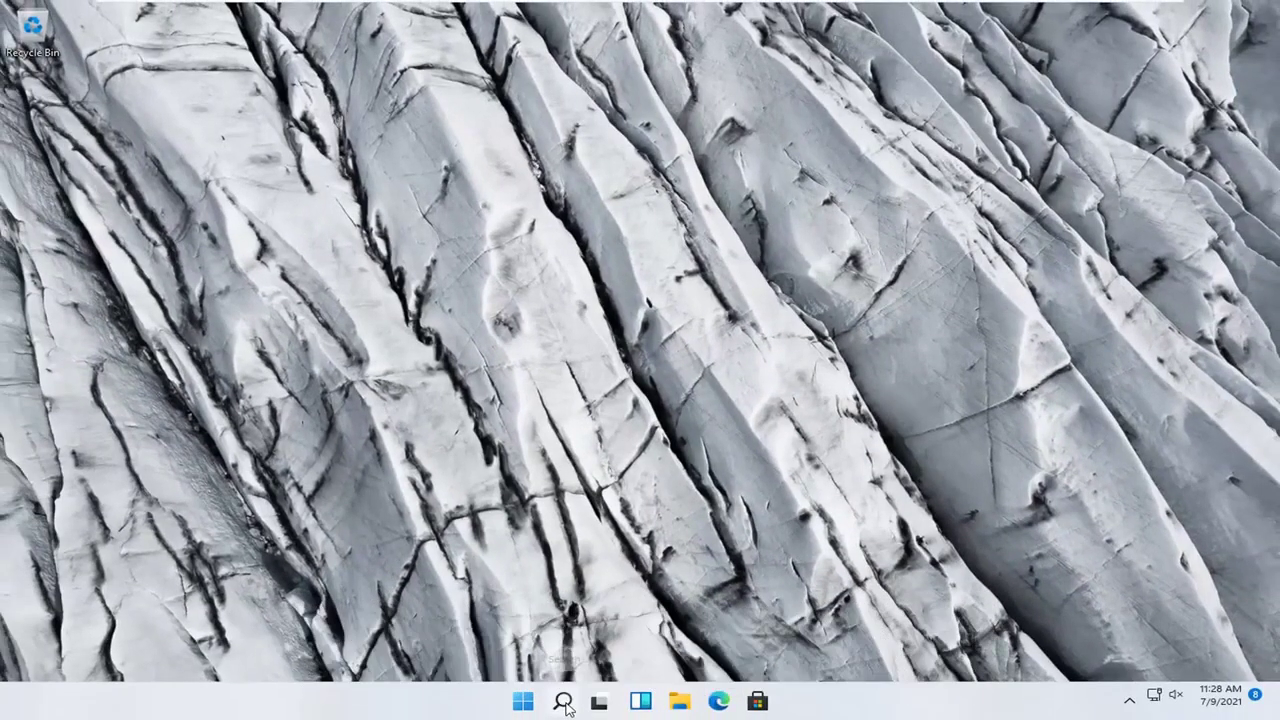
left_click(562, 701)
type("cmd")
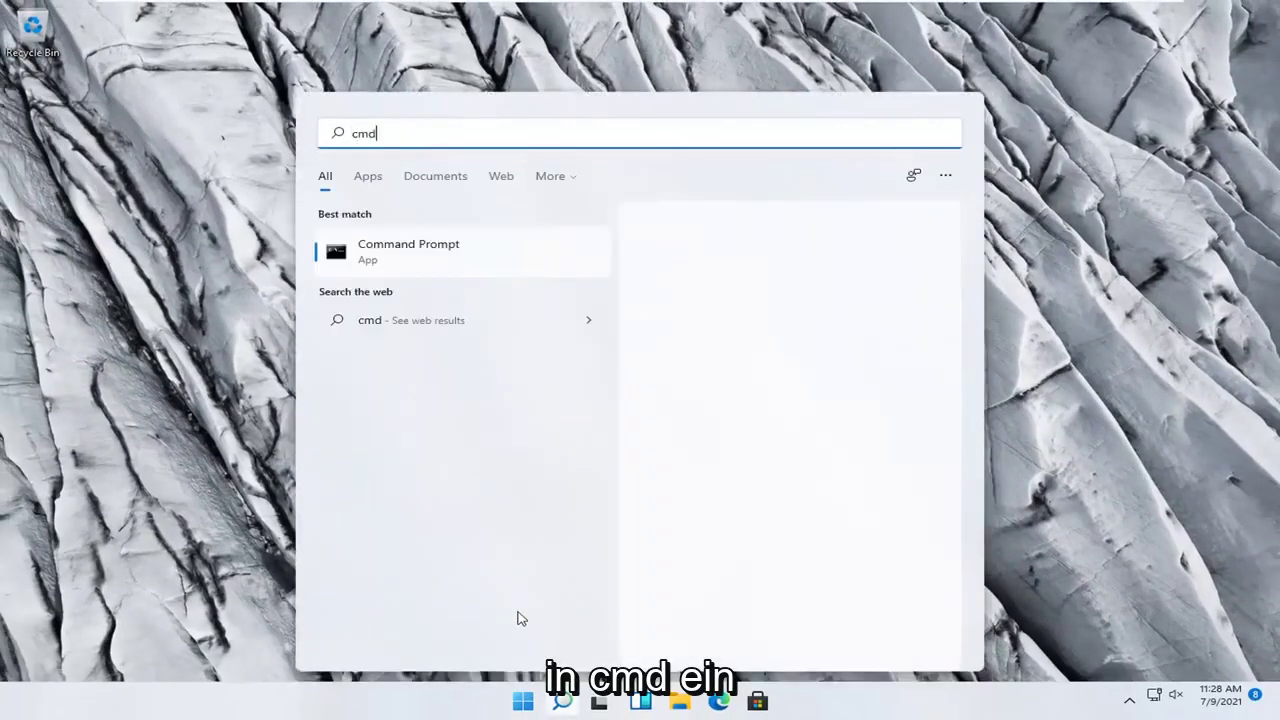
right_click(404, 262)
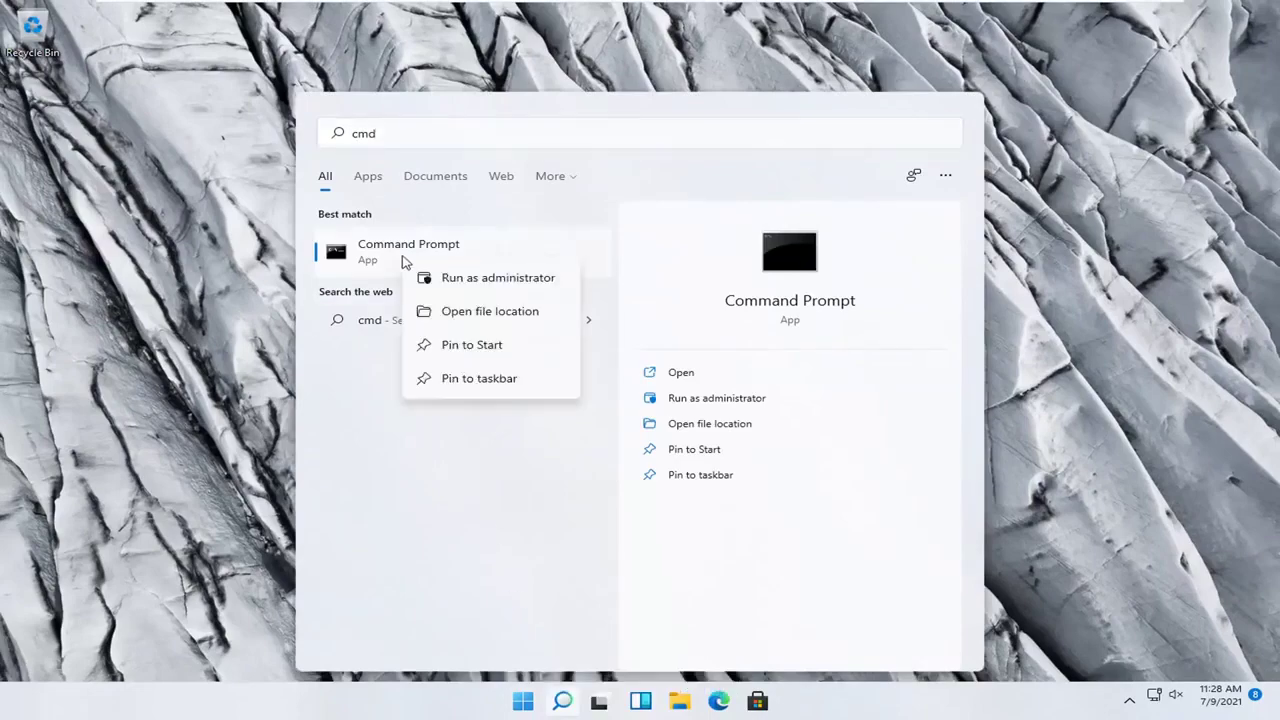
left_click(463, 280)
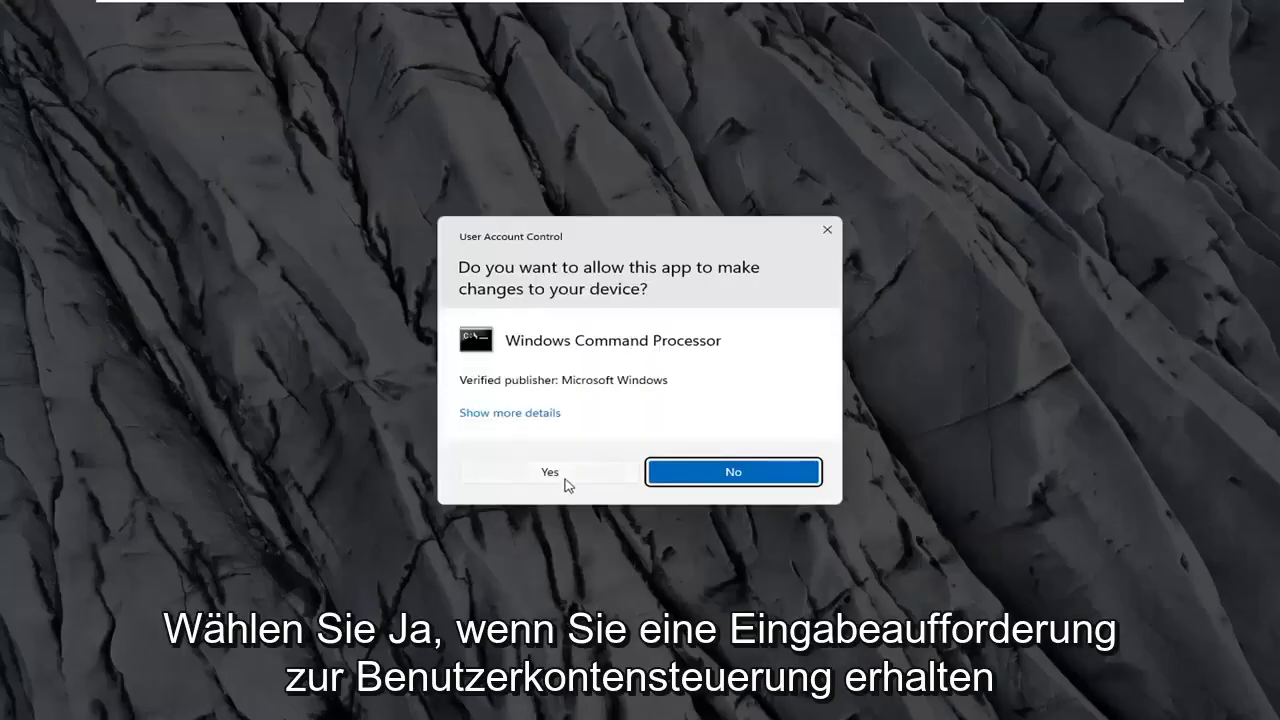
- Approve the UAC prompt, then run 'ipconfig /flushdns' and 'netsh winsock reset'
left_click(566, 478)
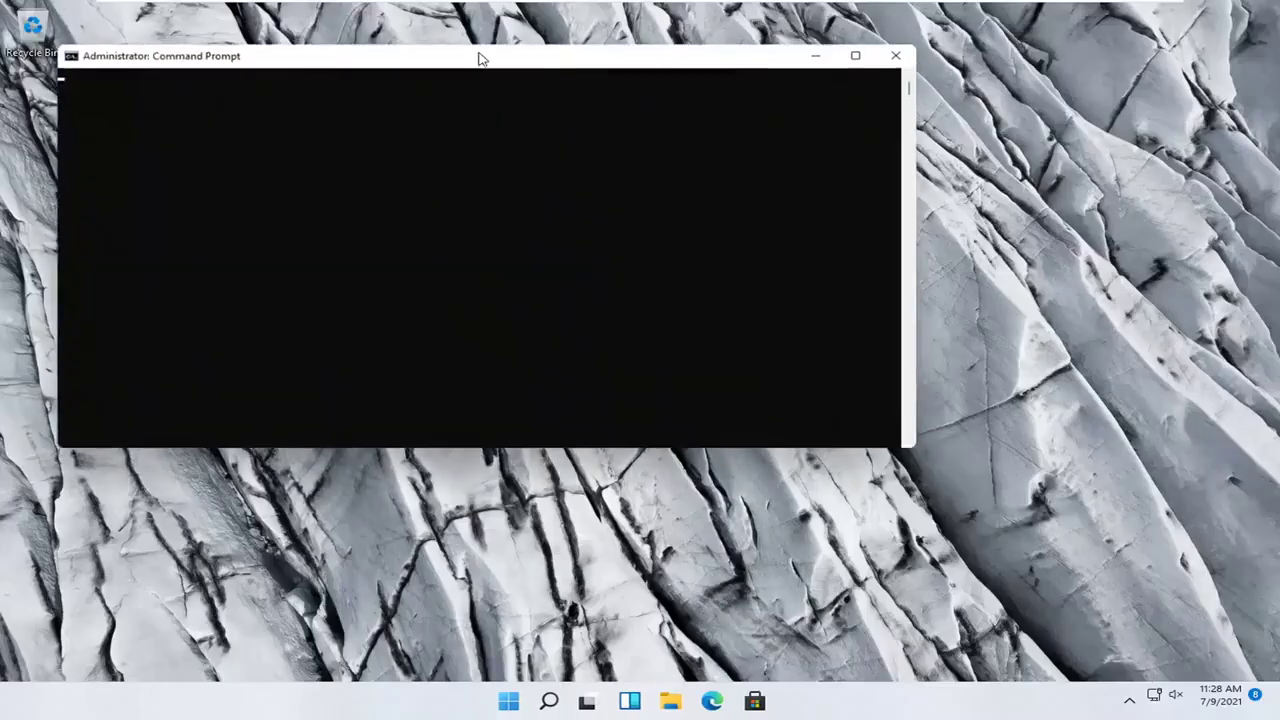
left_click_drag(478, 57, 633, 103)
type("ipconfig /flu")
key("BackSpace")
type("u")
key("BackSpace")
type("ushdns")
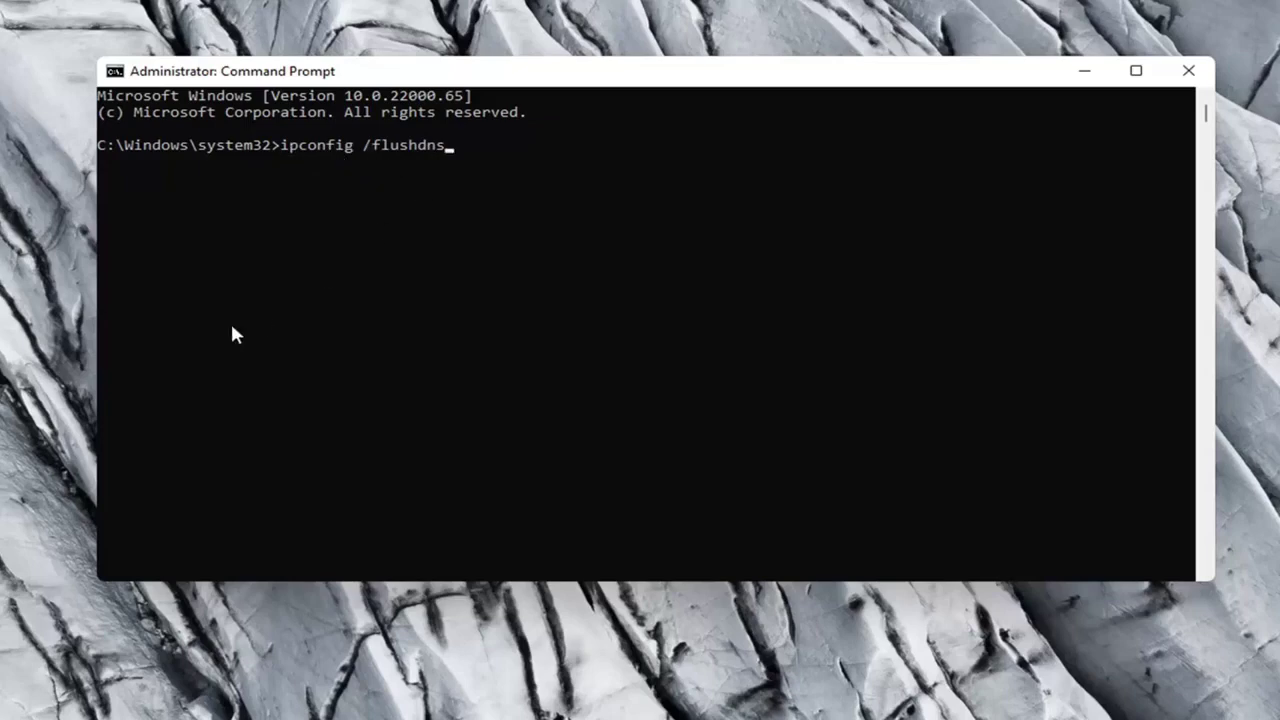
key("Return")
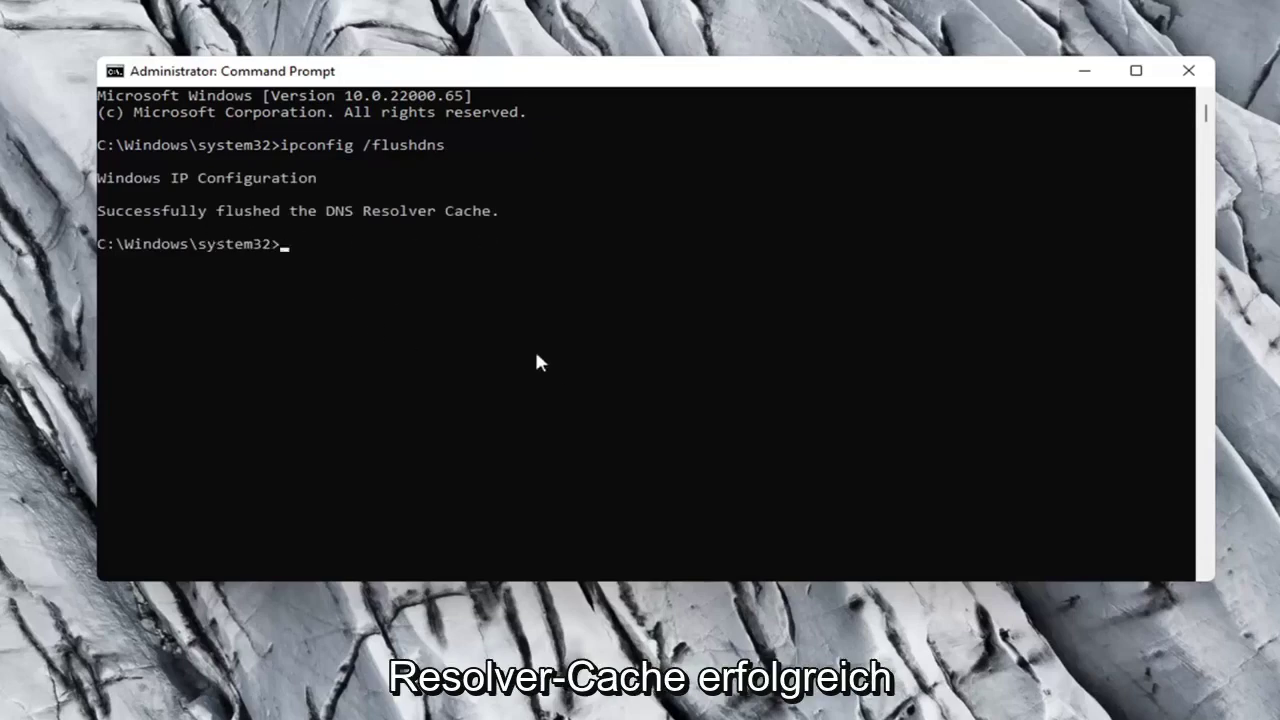
type("netsh winsock reset")
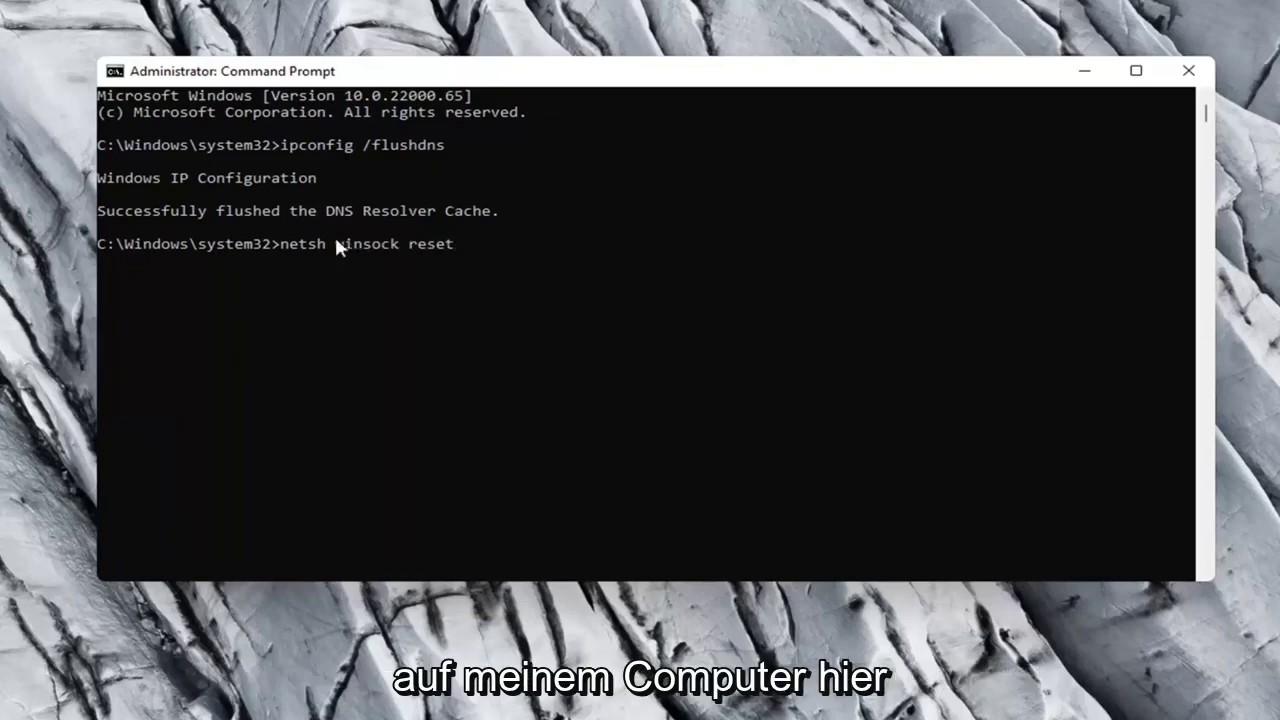
key("Return")
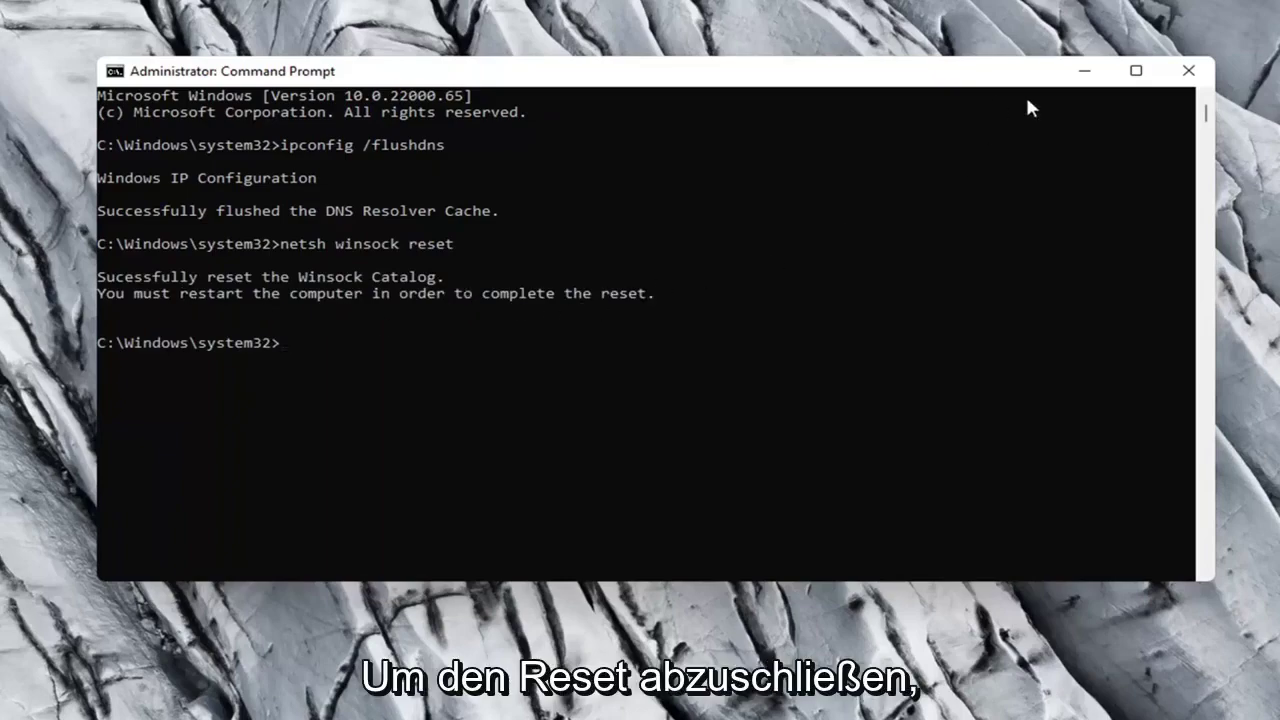
- Close Command Prompt and bring up the Start quick-access menu for restart options
left_click(1188, 70)
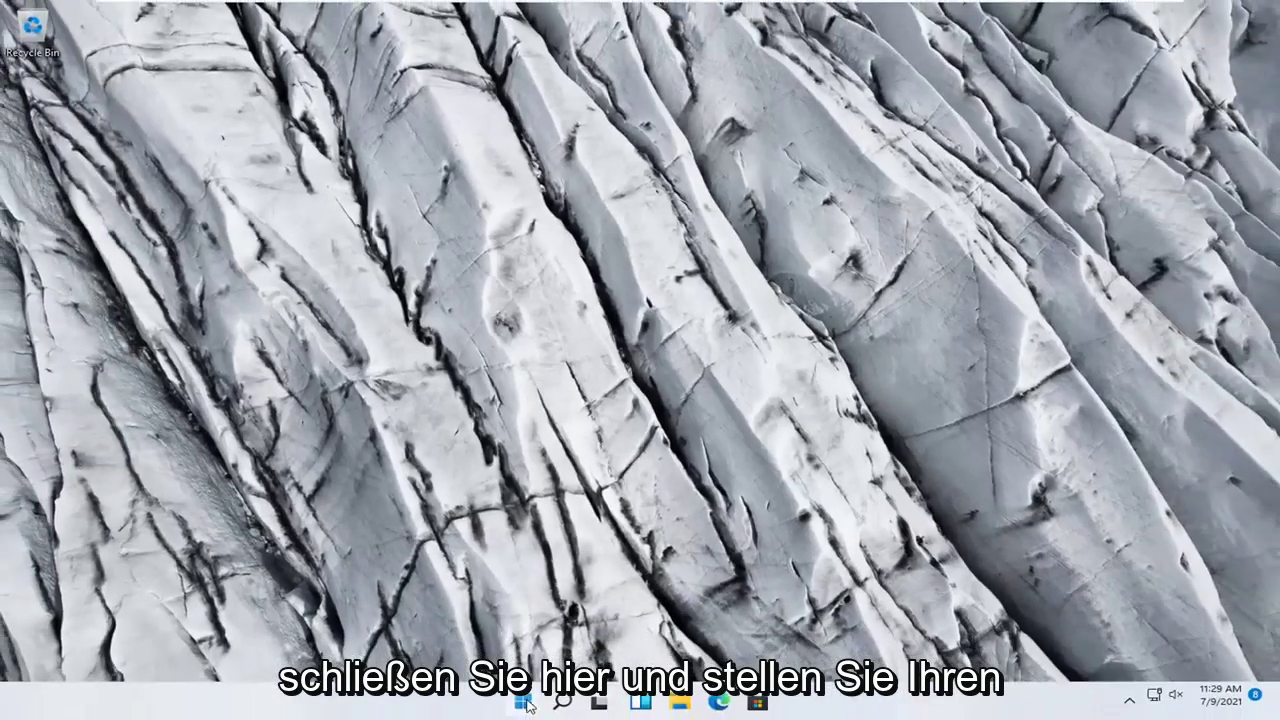
right_click(526, 704)
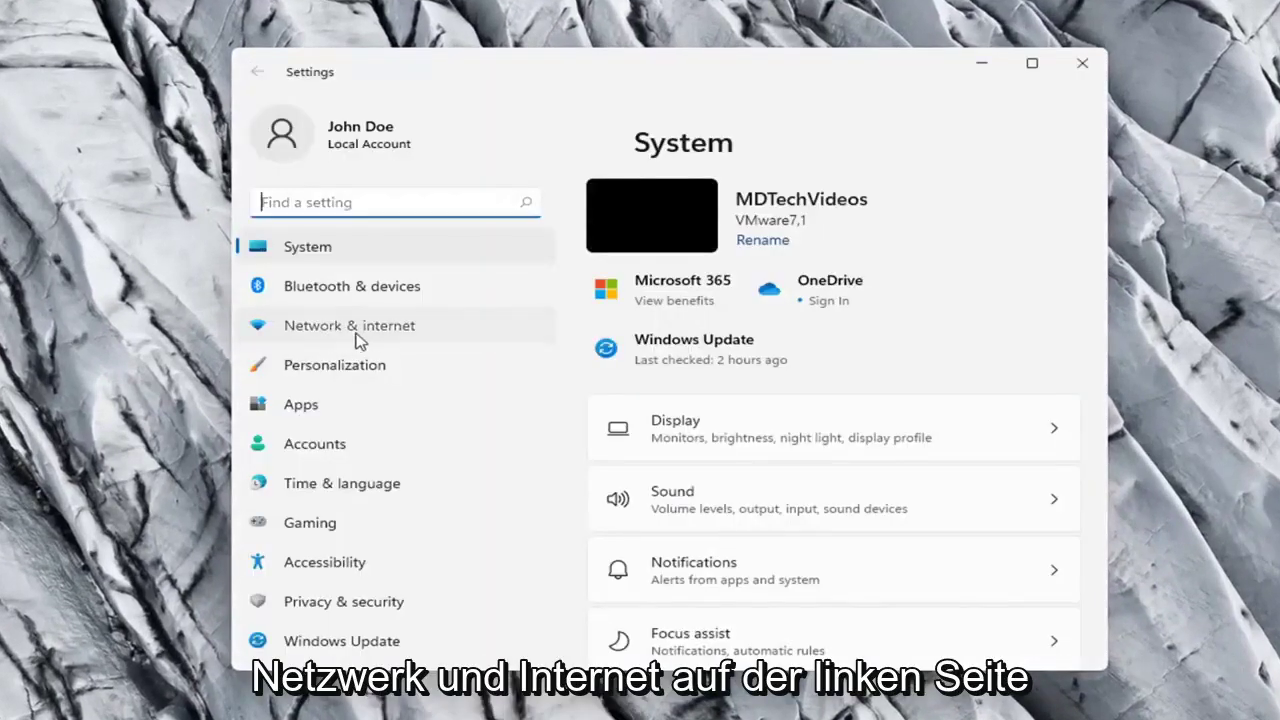
- Go to Network & internet > Advanced network settings > Network reset
left_click(358, 336)
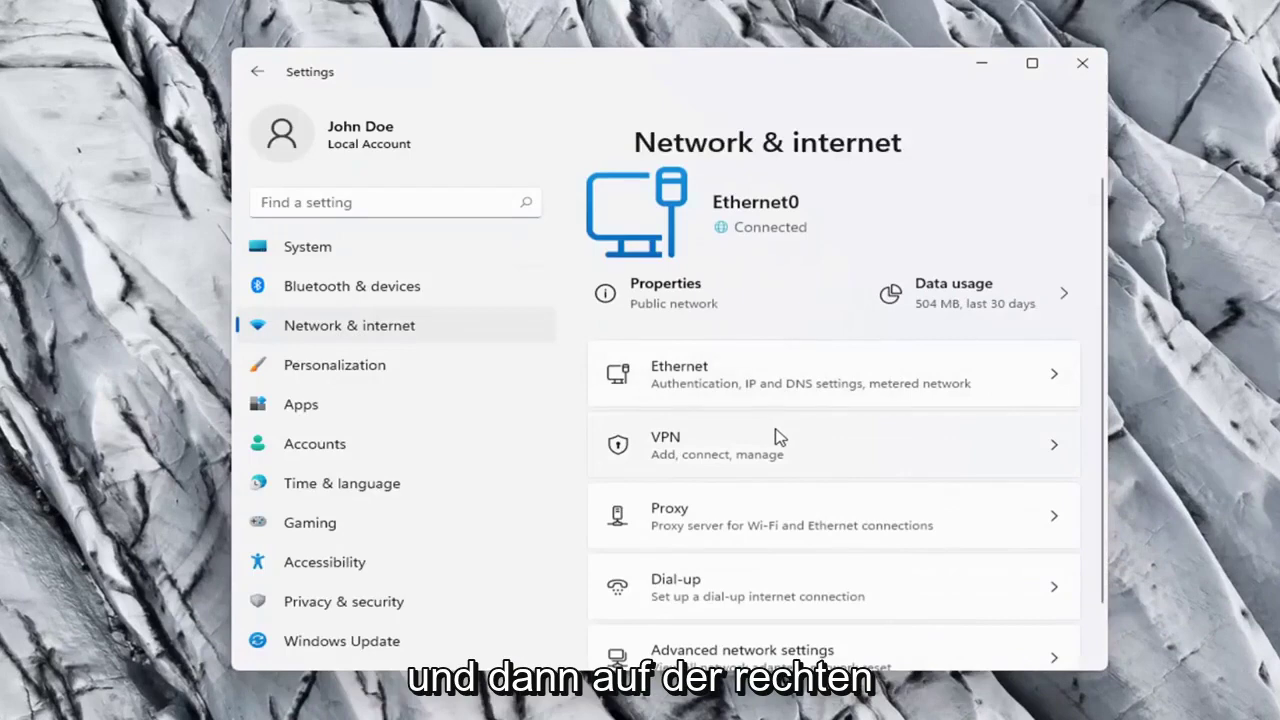
scroll(779, 437, "down", 2)
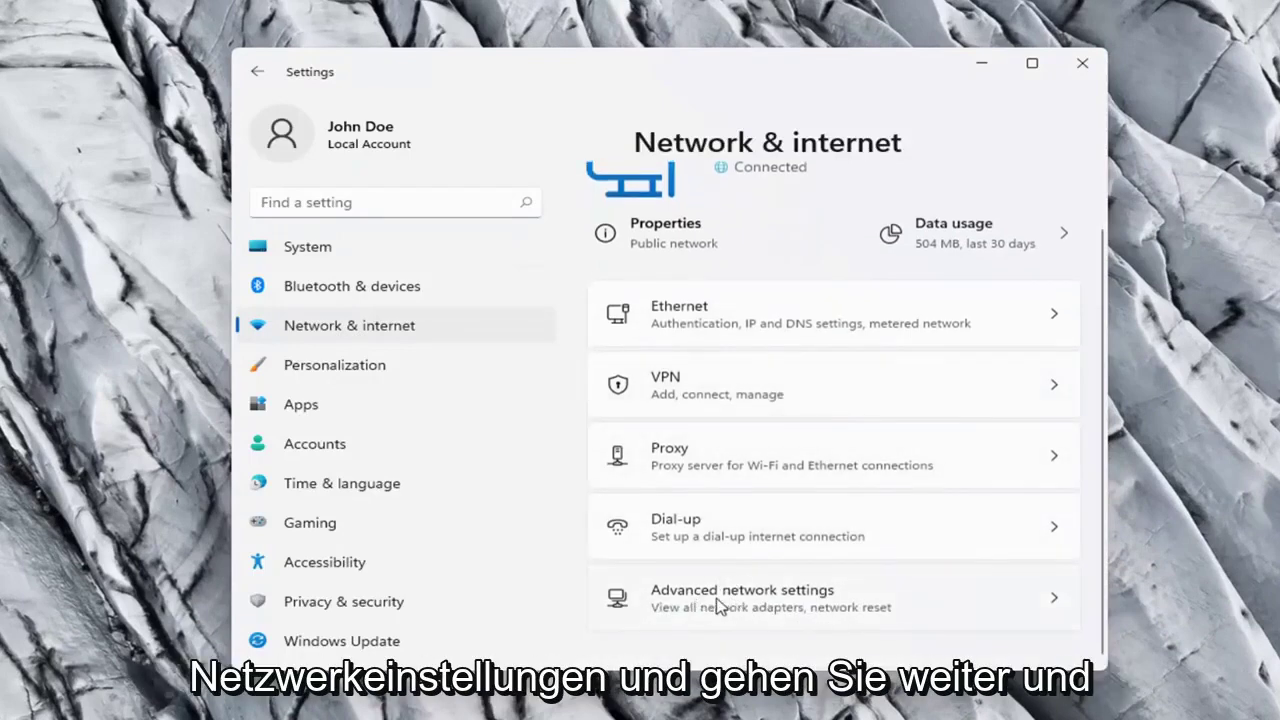
left_click(830, 606)
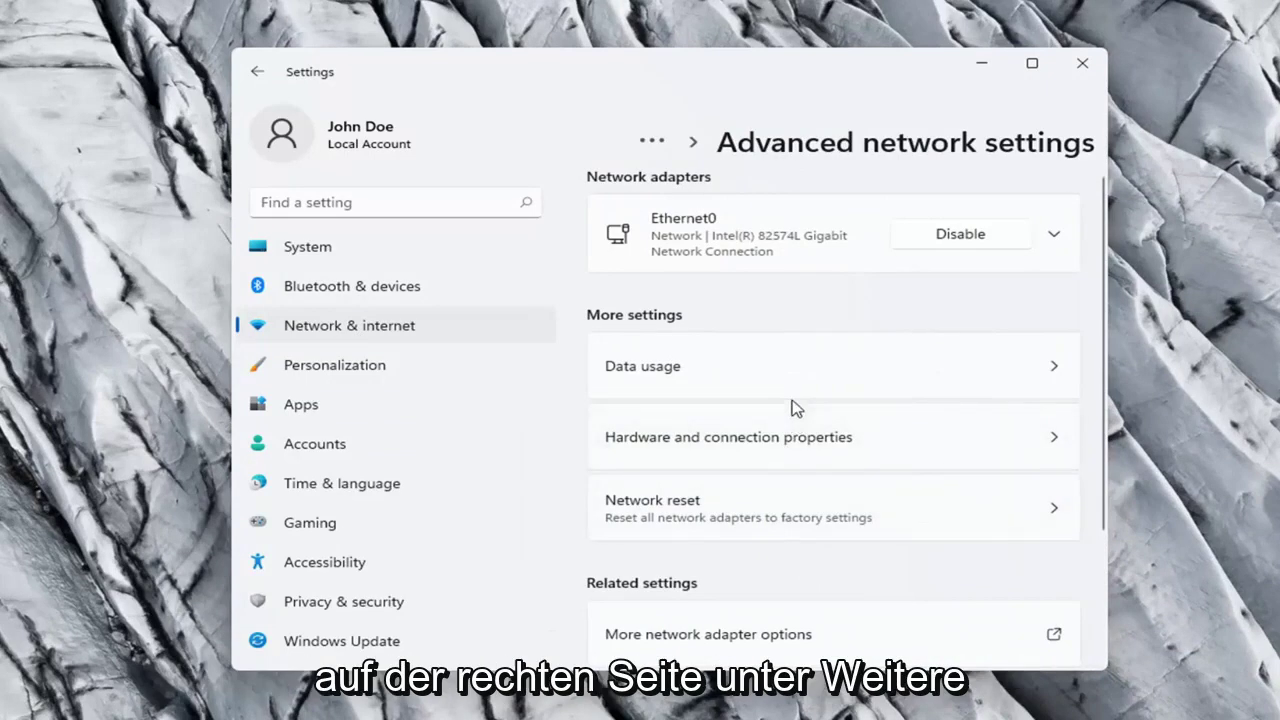
scroll(790, 408, "down", 2)
scroll(706, 337, "up", 1)
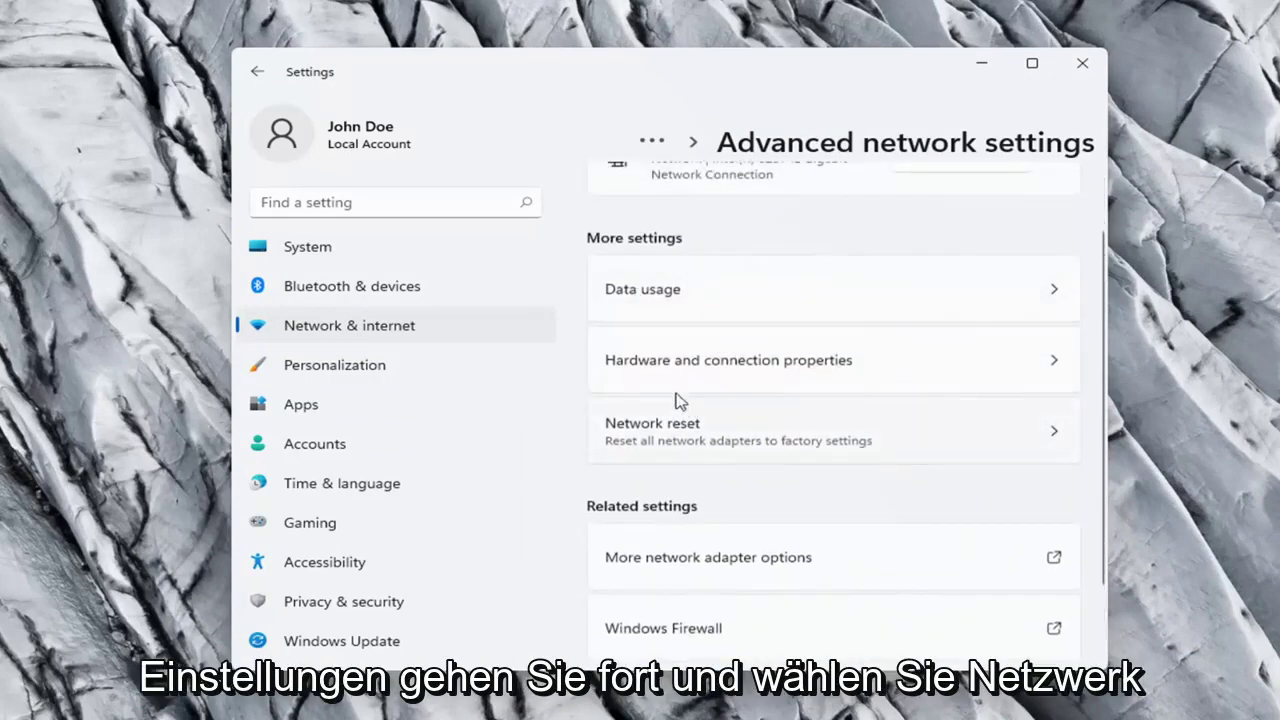
scroll(673, 400, "down", 1)
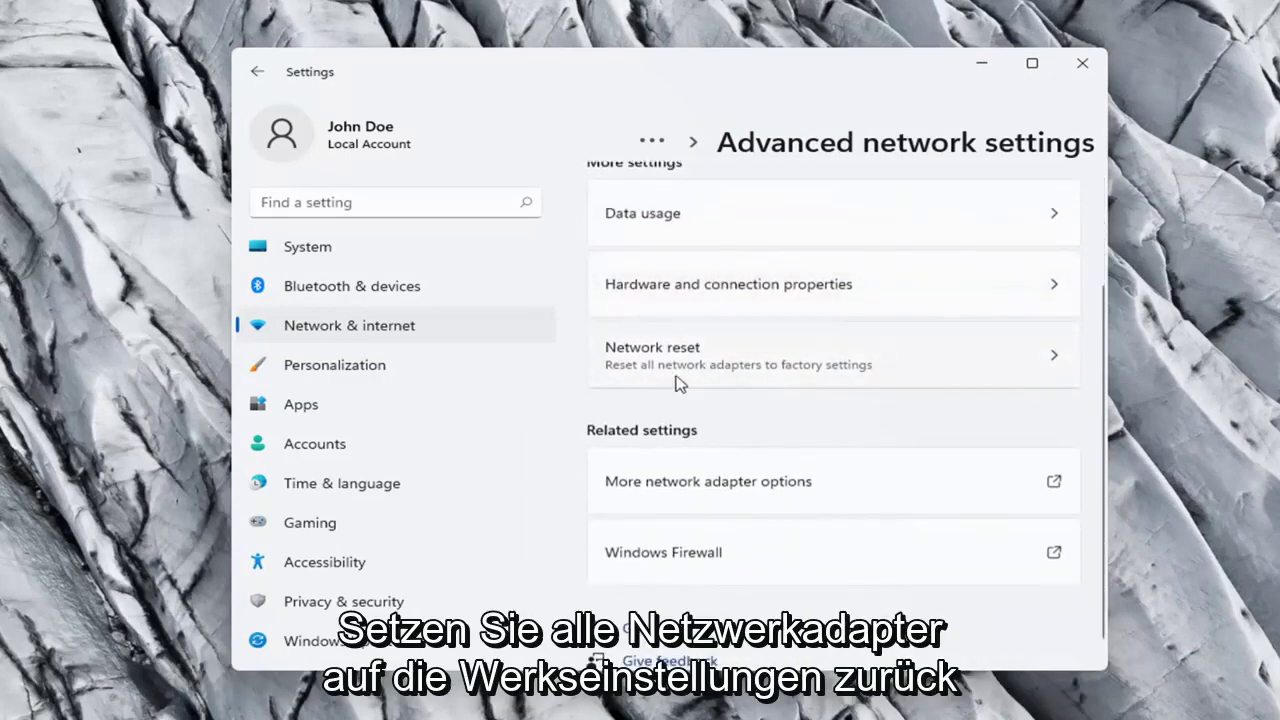
left_click(898, 379)
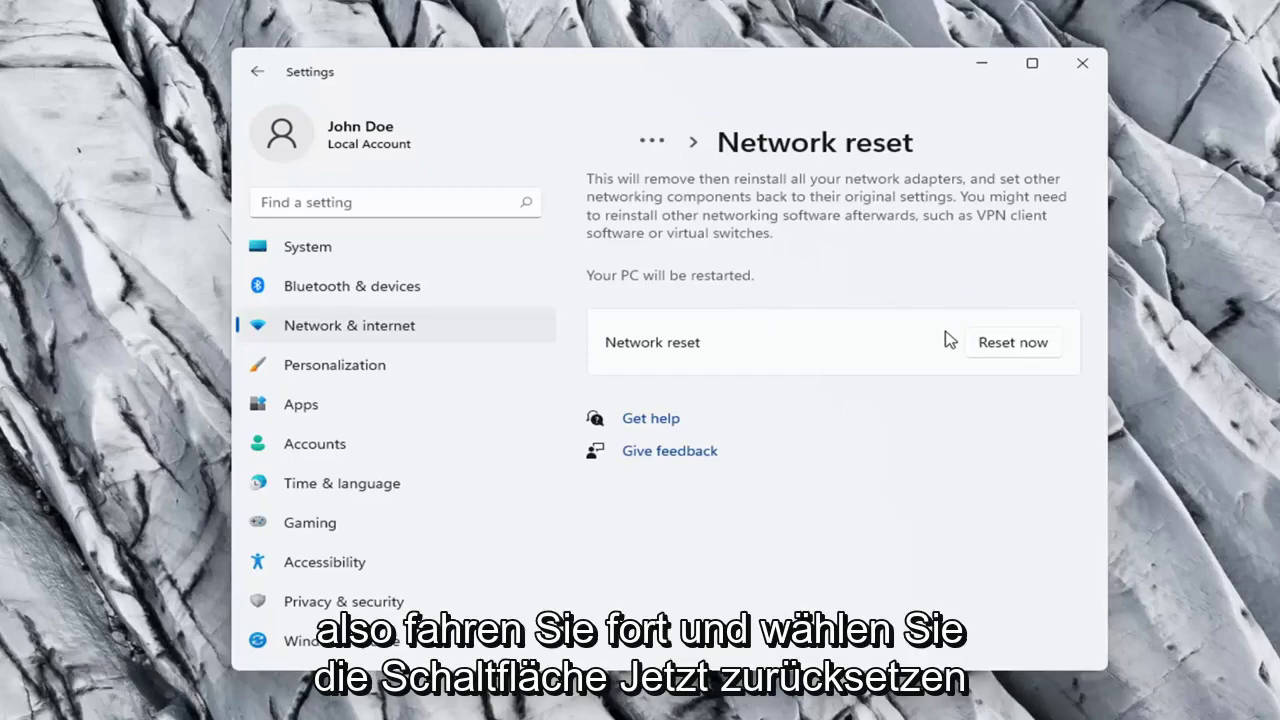
- Start the network reset with Reset now and confirm it with Yes
left_click(1020, 347)
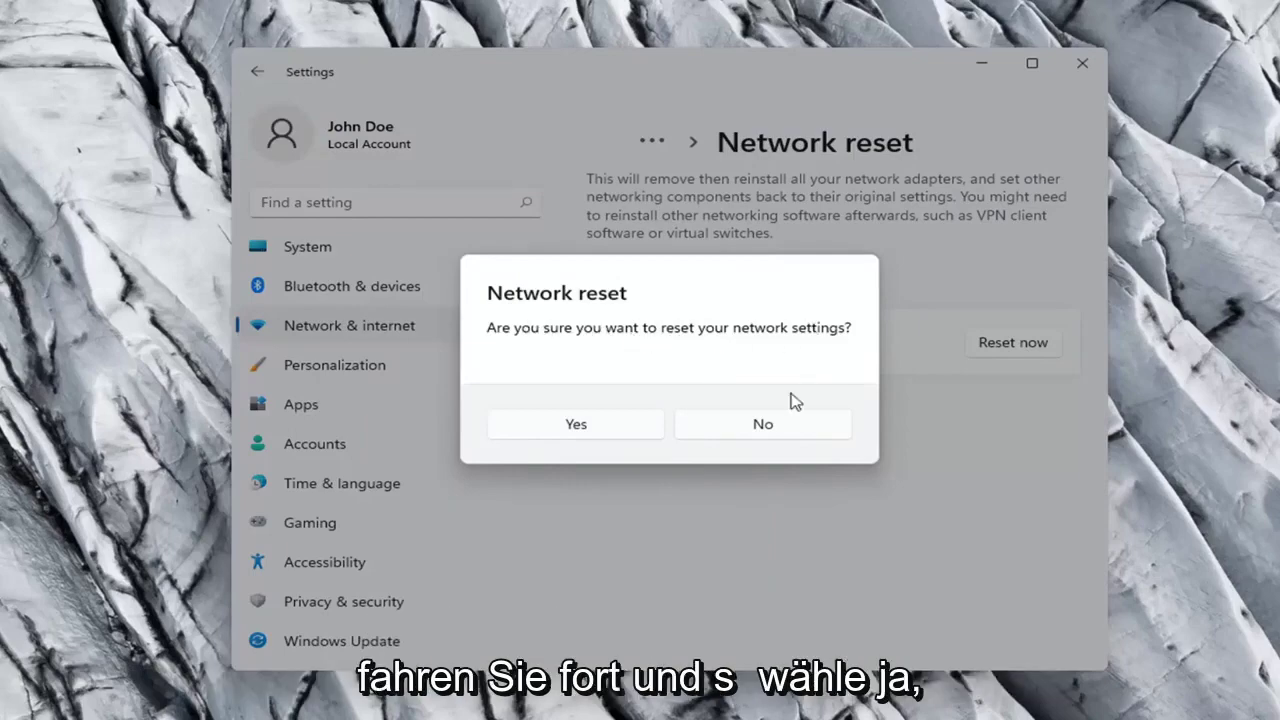
left_click(589, 432)
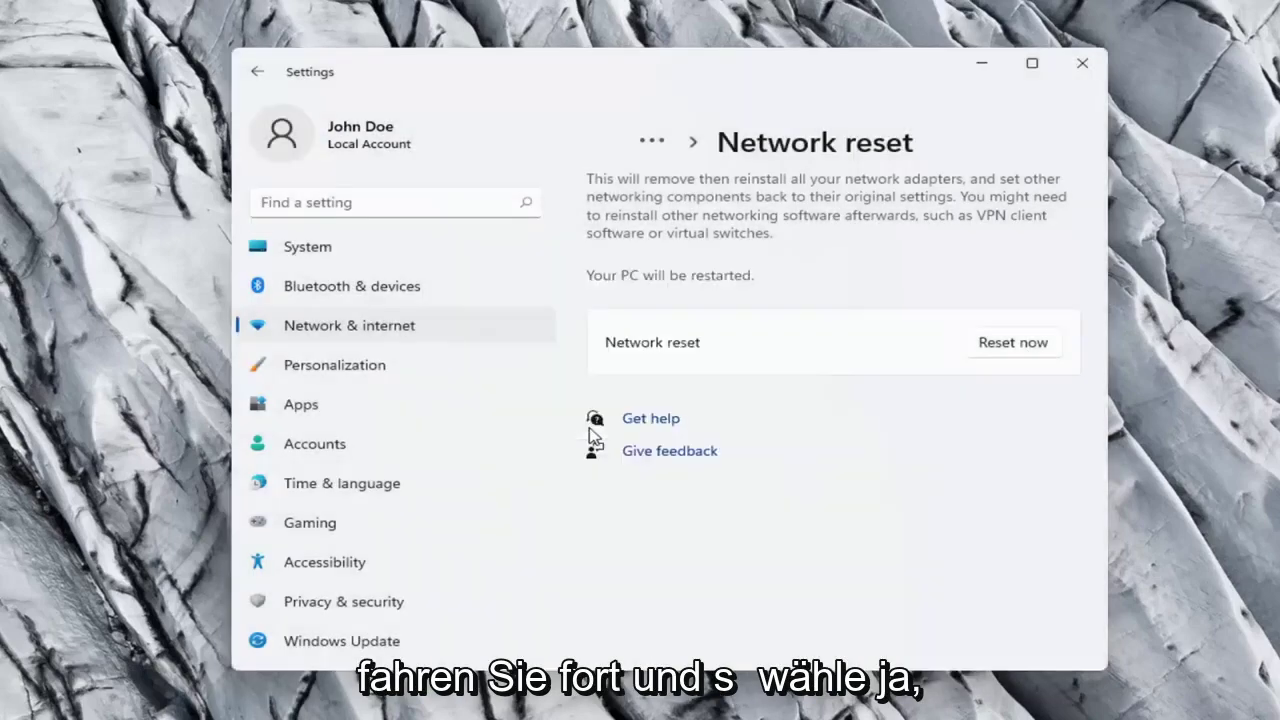